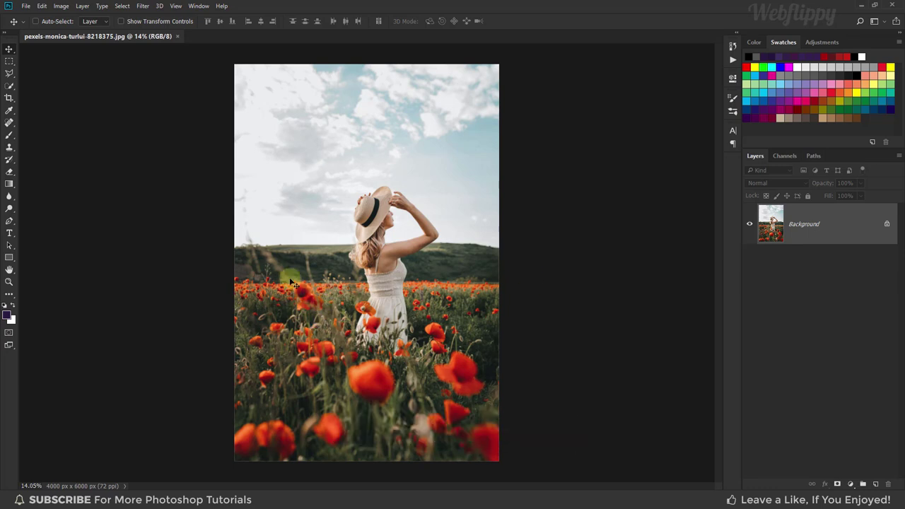
Select the red poppies with Color Range, sampling several poppies at Fuzziness 40.
click(123, 7)
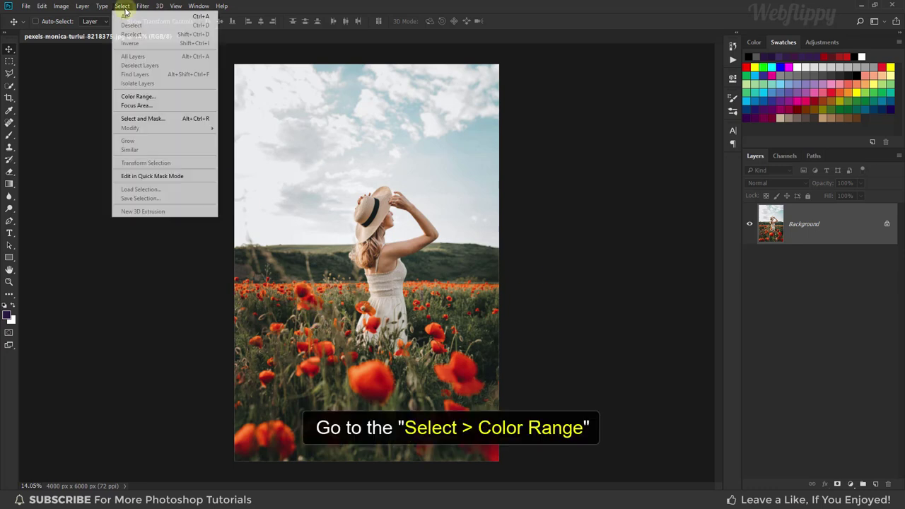
click(167, 98)
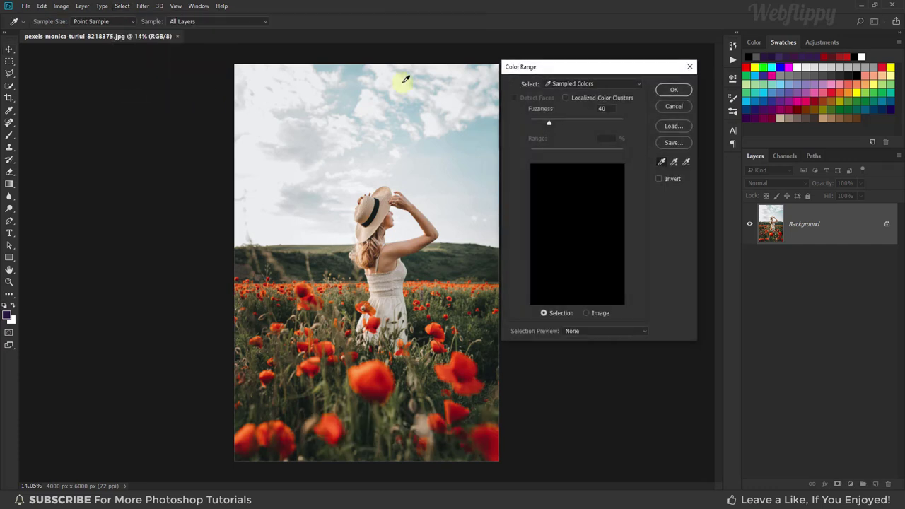
drag(577, 70, 579, 72)
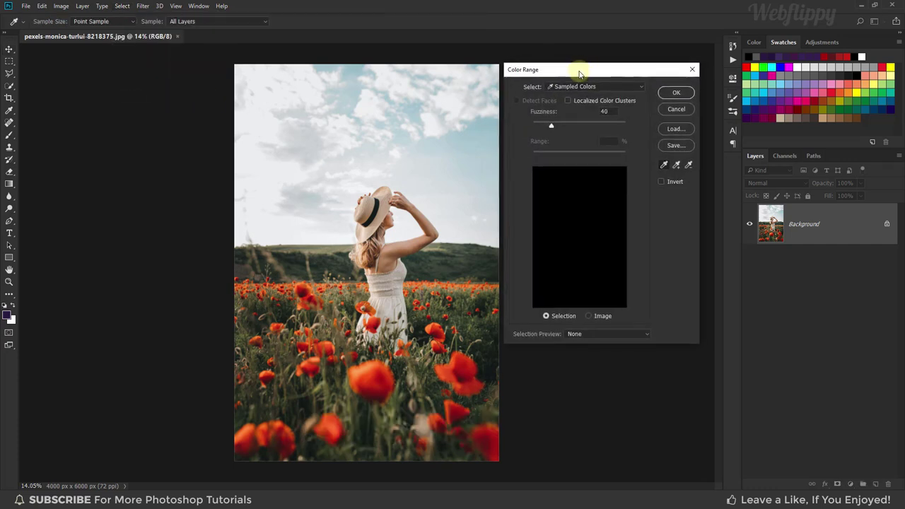
click(663, 165)
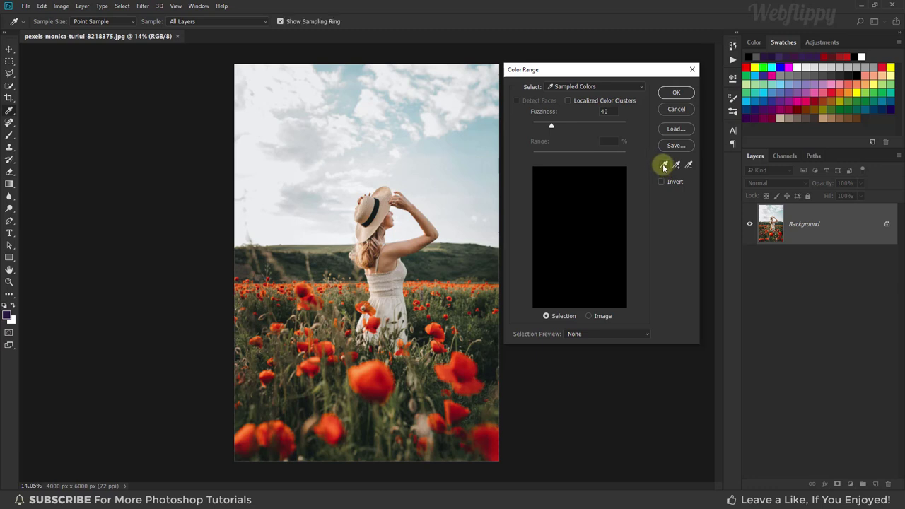
click(368, 374)
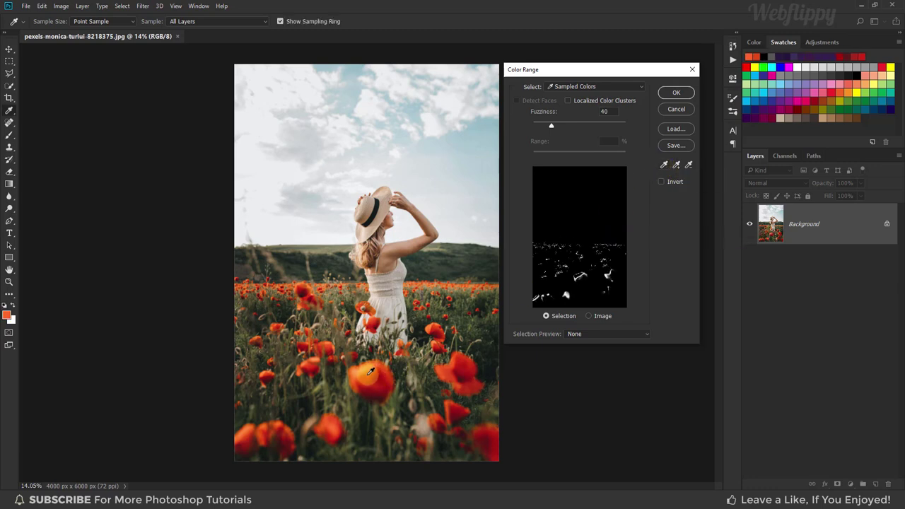
click(676, 165)
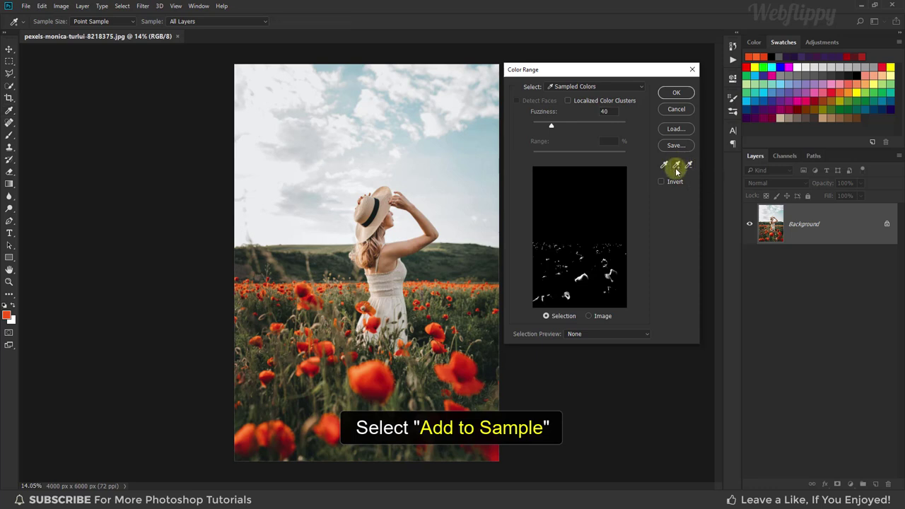
click(375, 378)
mouse_move(376, 378)
mouse_down()
mouse_move(388, 379)
mouse_move(376, 374)
mouse_up()
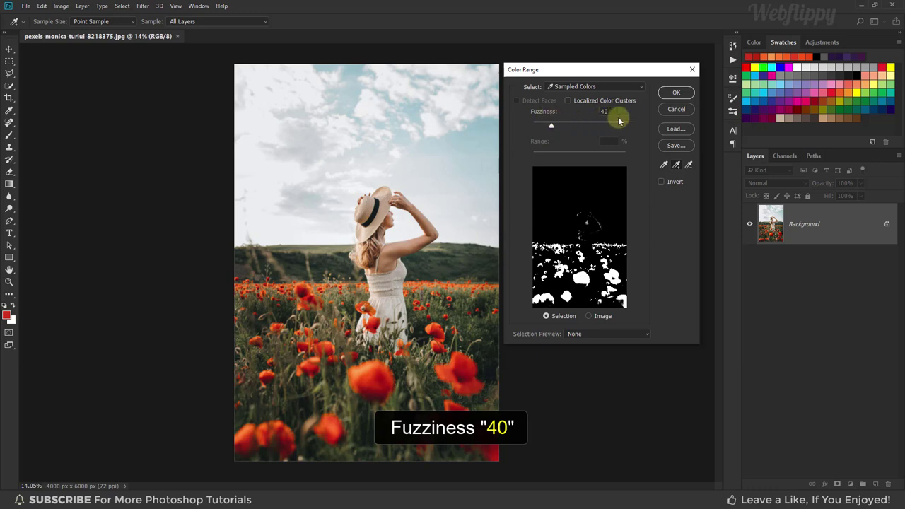
click(676, 93)
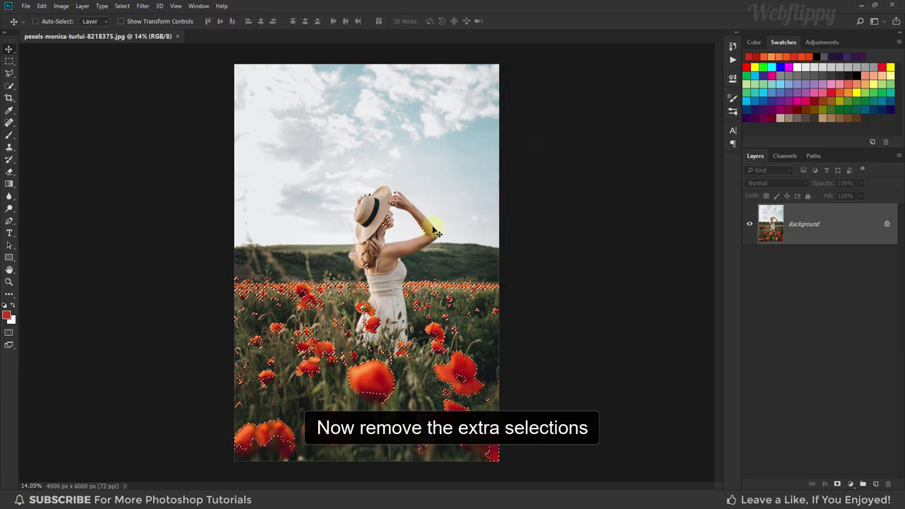
Zoom in and lasso-subtract the woman's arm, face and hair from the poppy selection.
scroll(393, 202, up, 1)
scroll(403, 226, up, 1)
scroll(394, 251, up, 1)
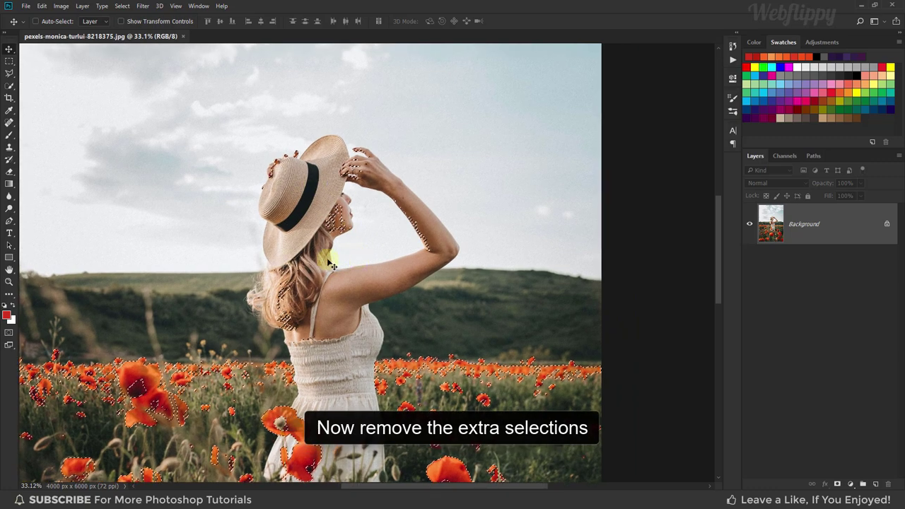
right_click(9, 73)
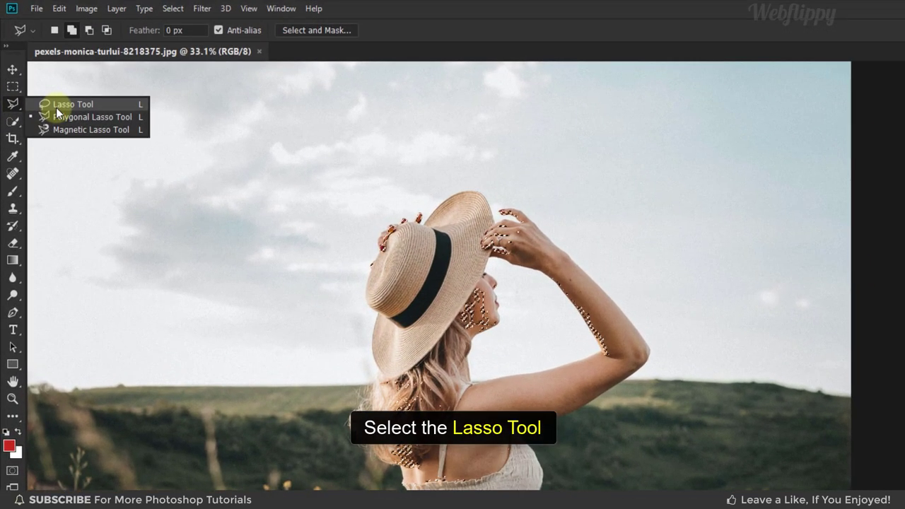
click(56, 101)
click(89, 33)
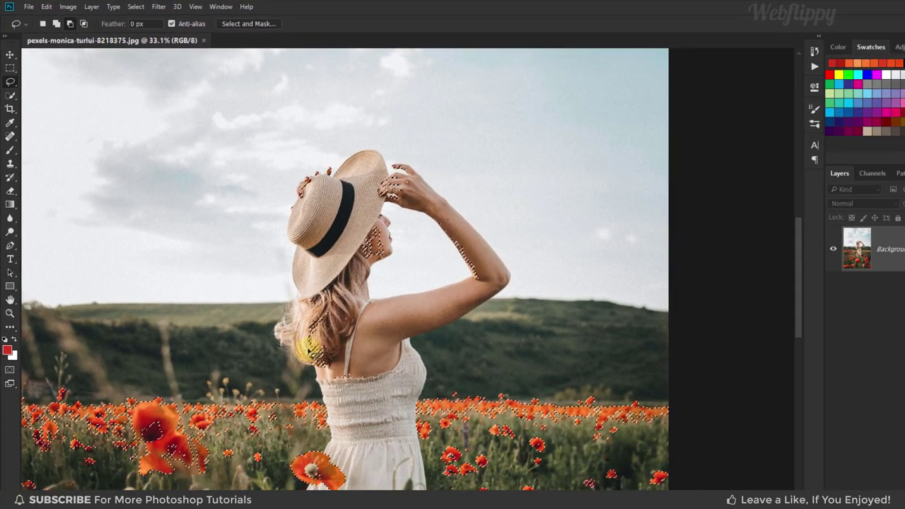
drag(330, 355, 233, 255)
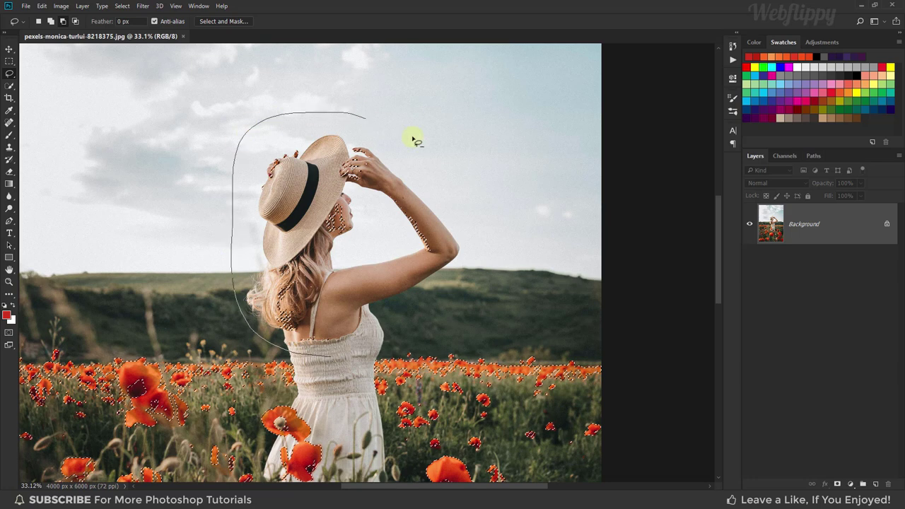
drag(413, 139, 343, 352)
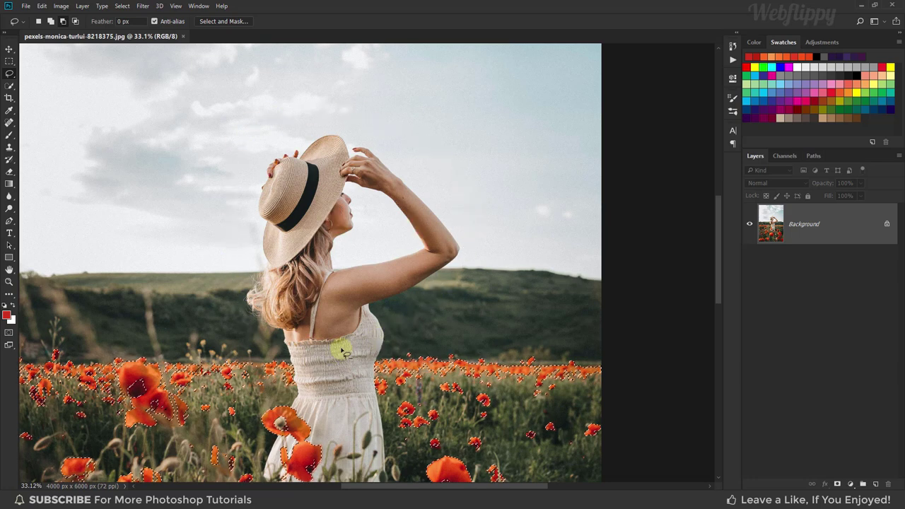
click(9, 48)
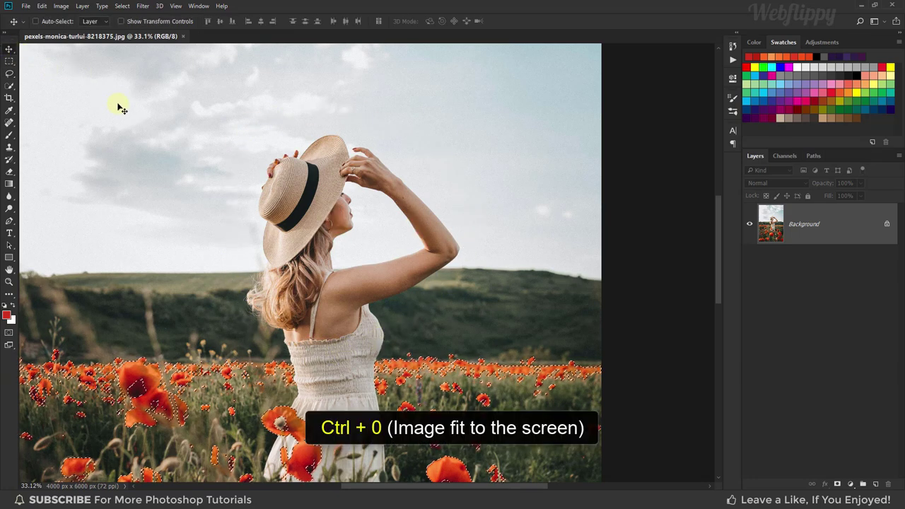
Copy the poppies to Layer 1, make it a smart object in Group 1, and duplicate it.
key(ctrl+0)
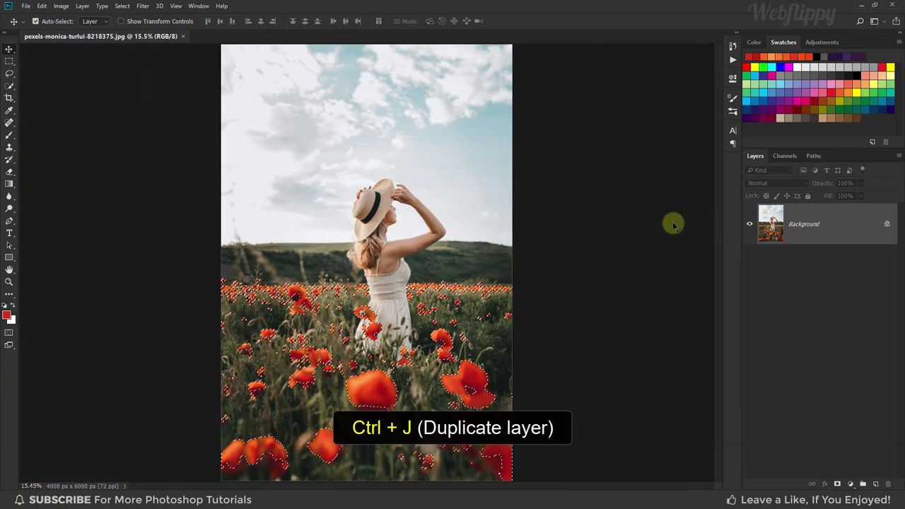
key(ctrl+j)
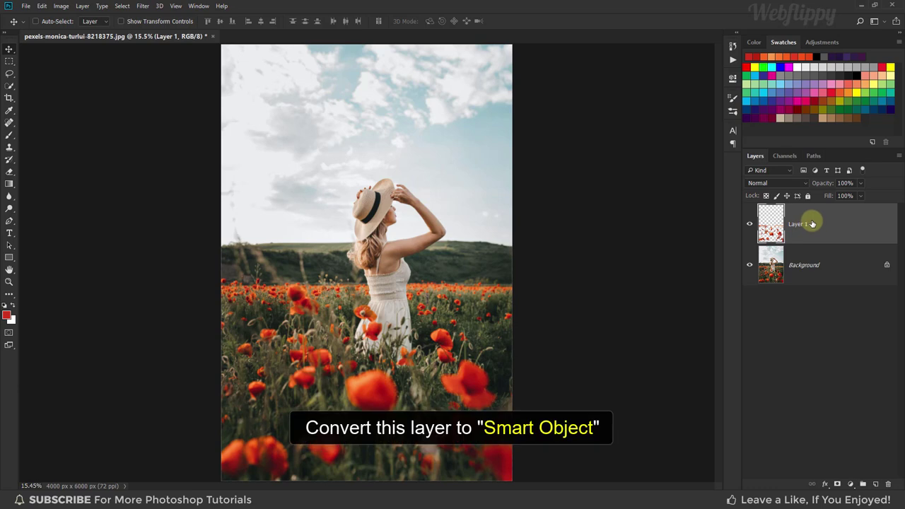
right_click(812, 224)
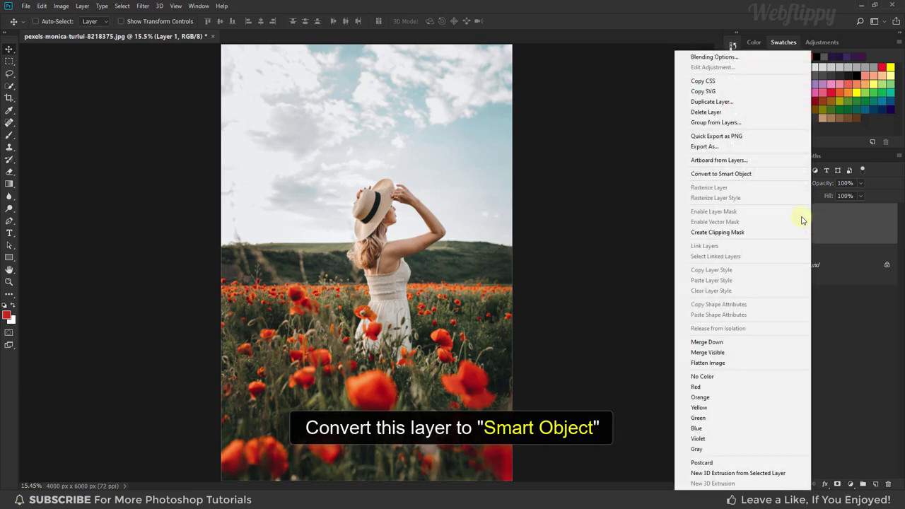
click(758, 177)
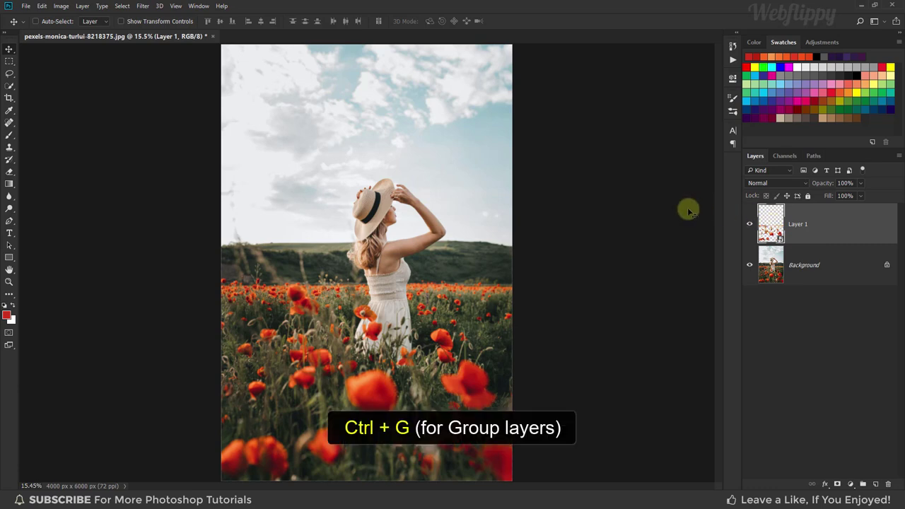
key(ctrl+g)
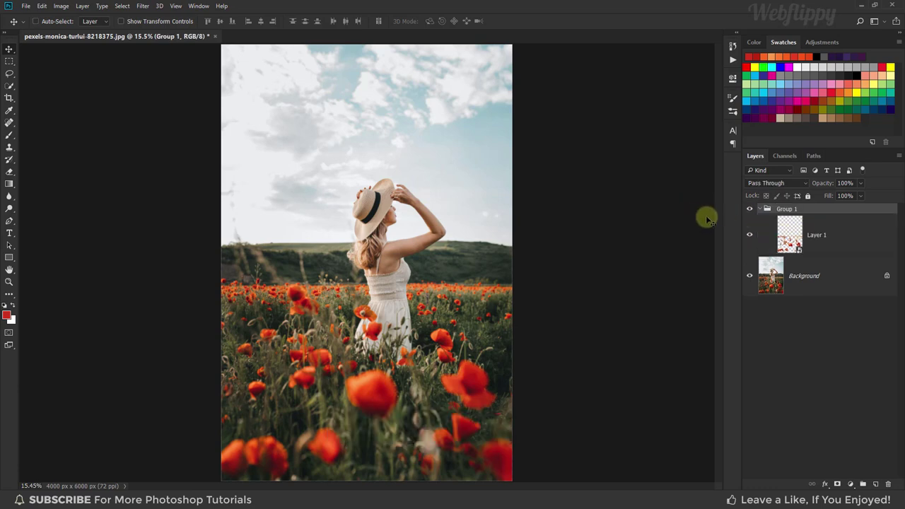
click(822, 236)
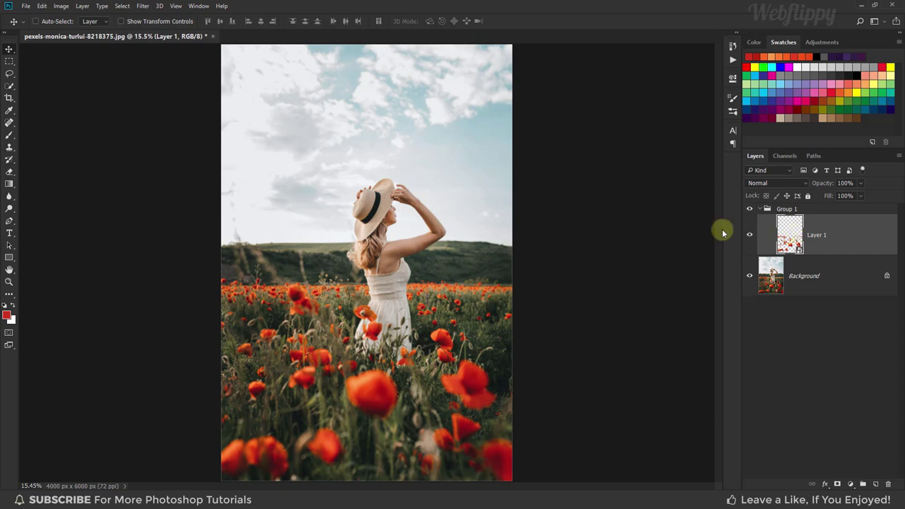
key(ctrl+j)
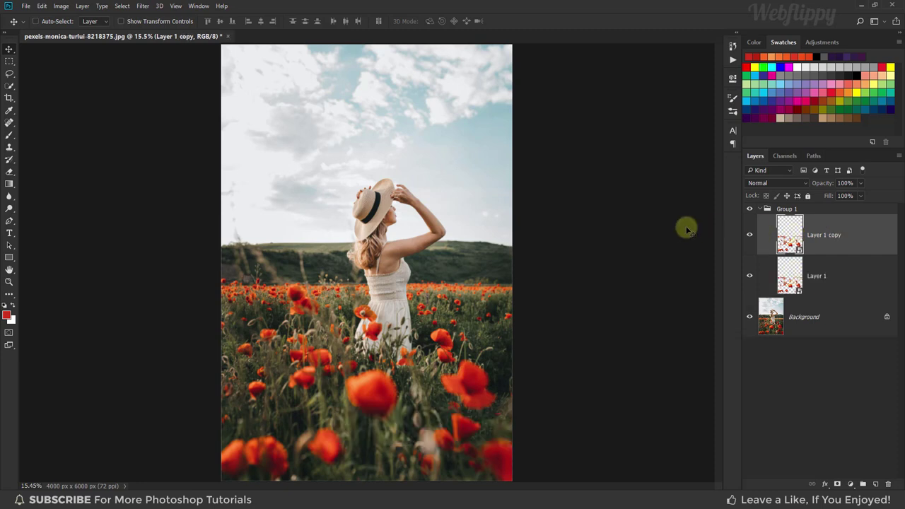
Set Layer 1 copy to Linear Dodge (Add) with a 5-pixel Gaussian Blur, then duplicate it.
click(773, 184)
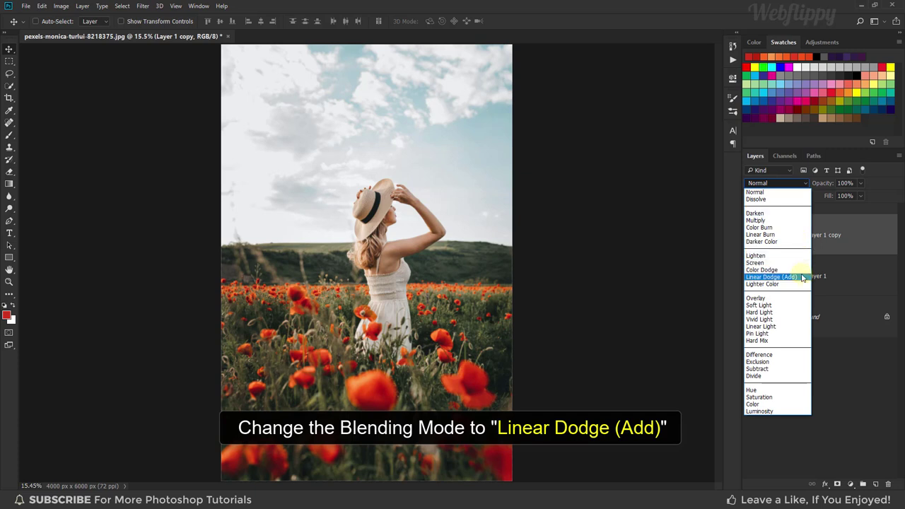
click(771, 276)
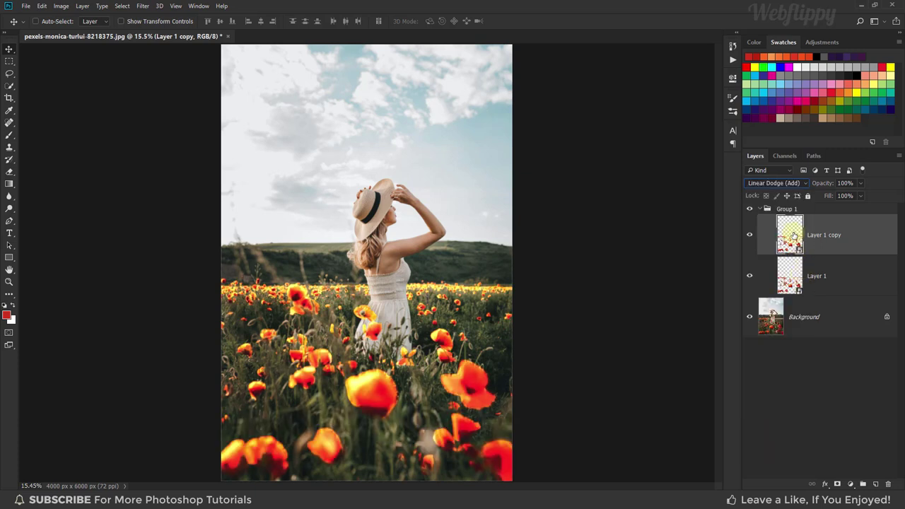
click(143, 7)
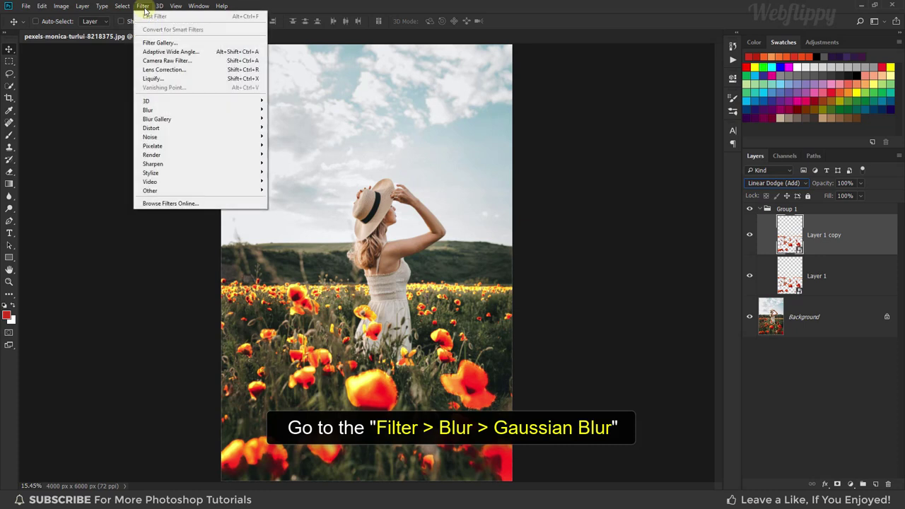
mouse_move(148, 110)
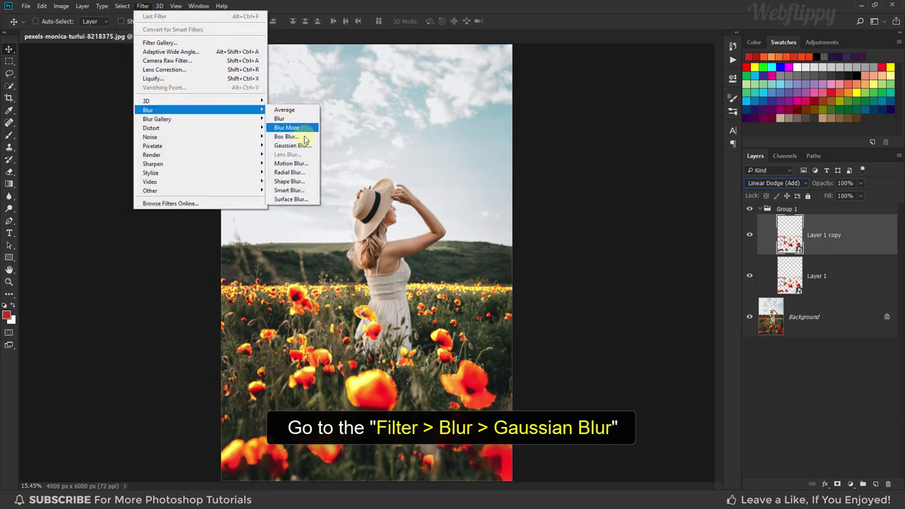
click(308, 146)
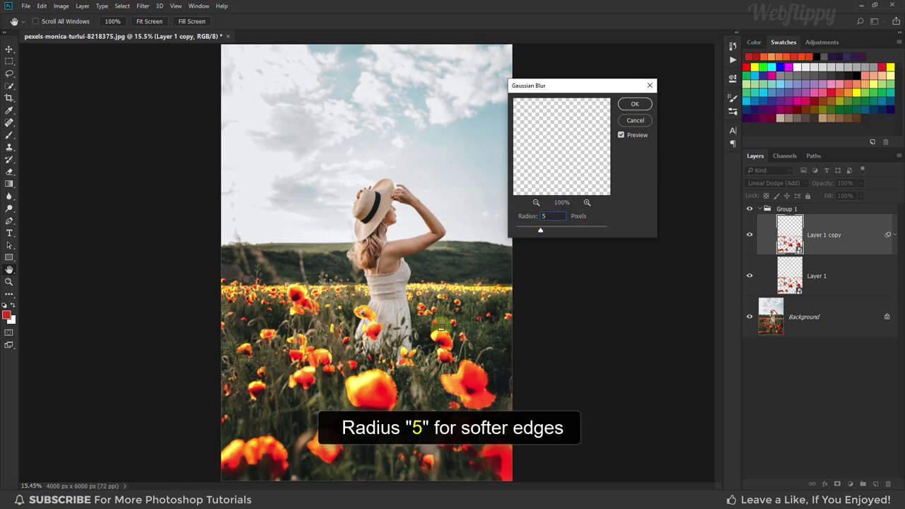
click(438, 334)
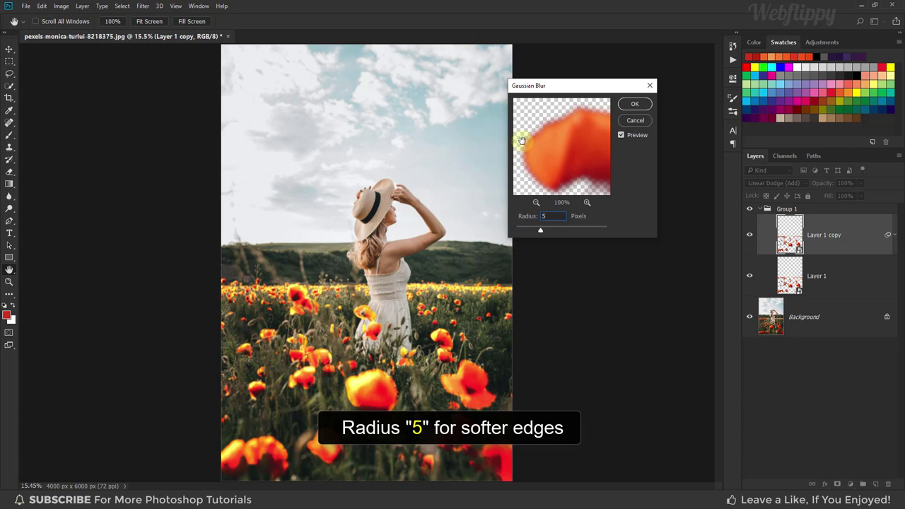
click(629, 106)
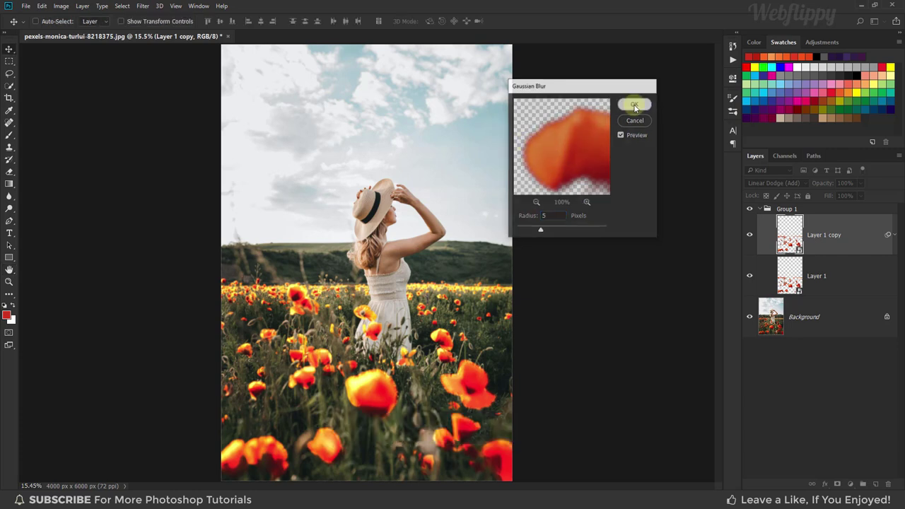
click(749, 235)
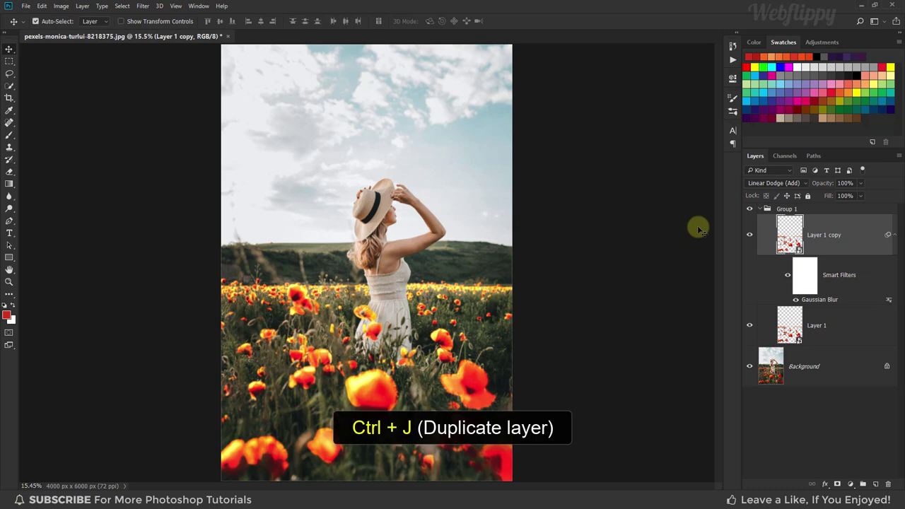
key(ctrl+j)
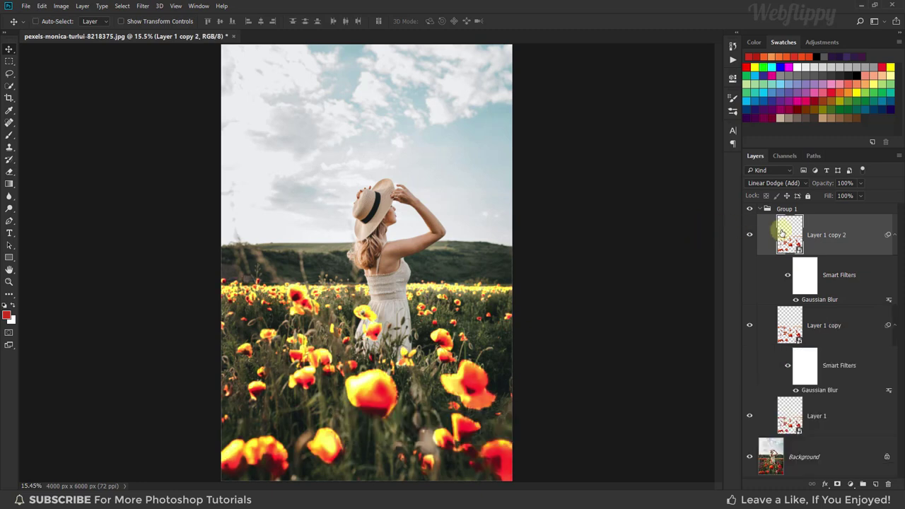
Change the Gaussian Blur radius on Layer 1 copy 2 to 100 pixels.
double_click(813, 300)
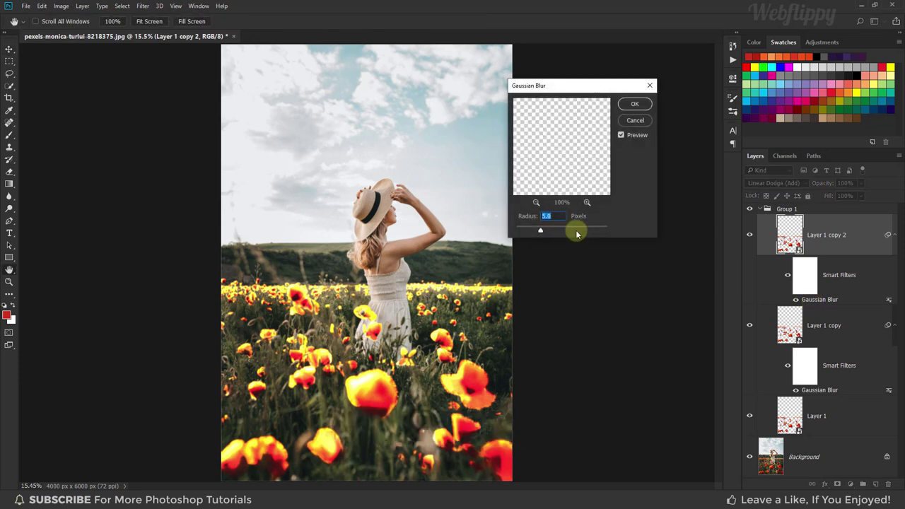
text(100)
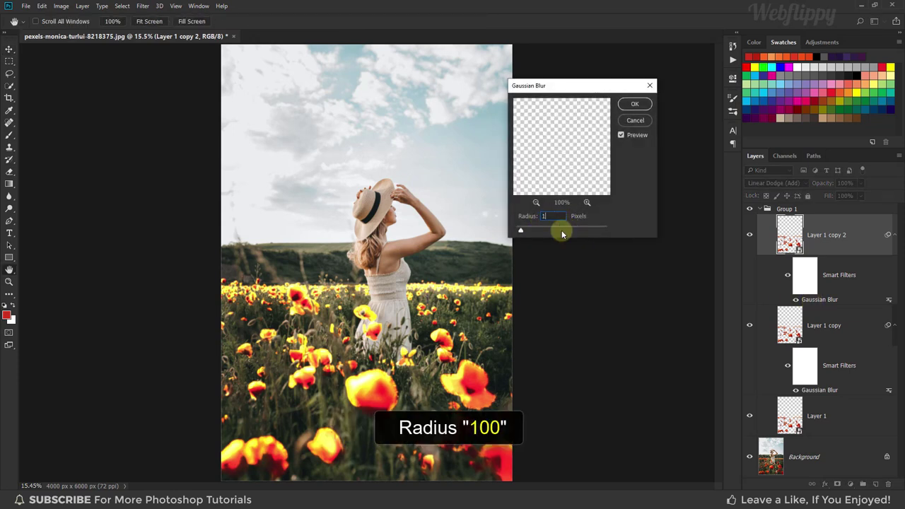
click(634, 104)
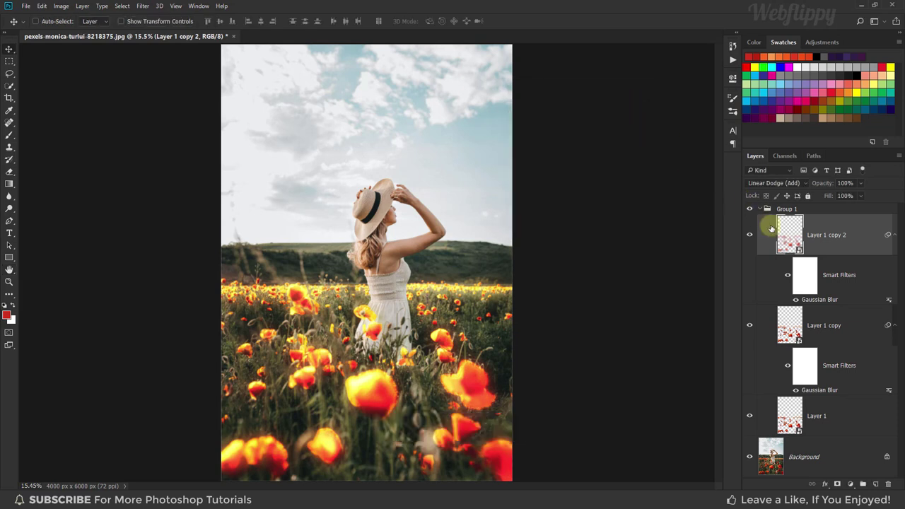
Duplicate the glow layer as Layer 1 copy 3 and set its Gaussian Blur to 250 pixels.
key(ctrl+j)
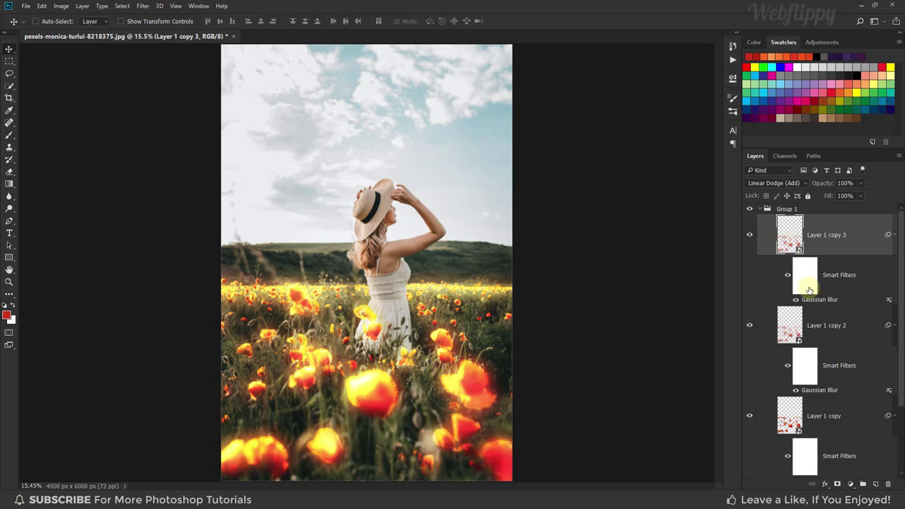
double_click(811, 301)
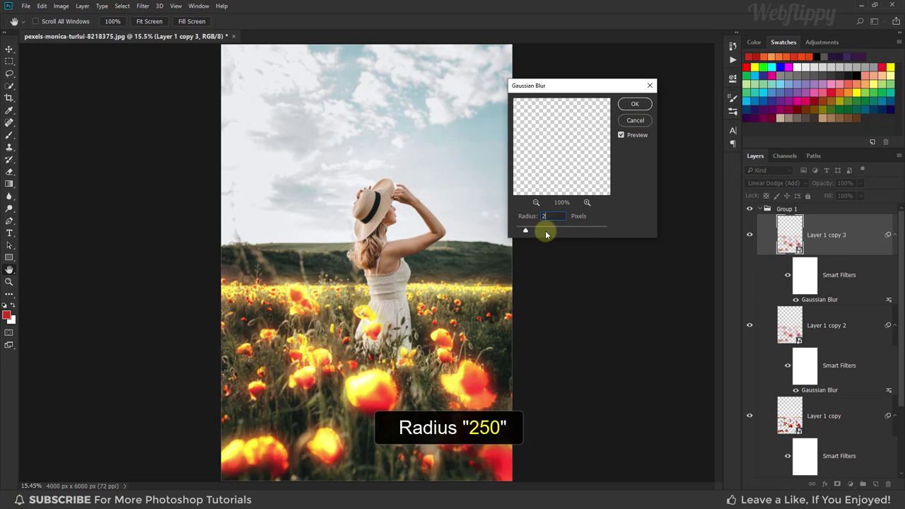
text(250)
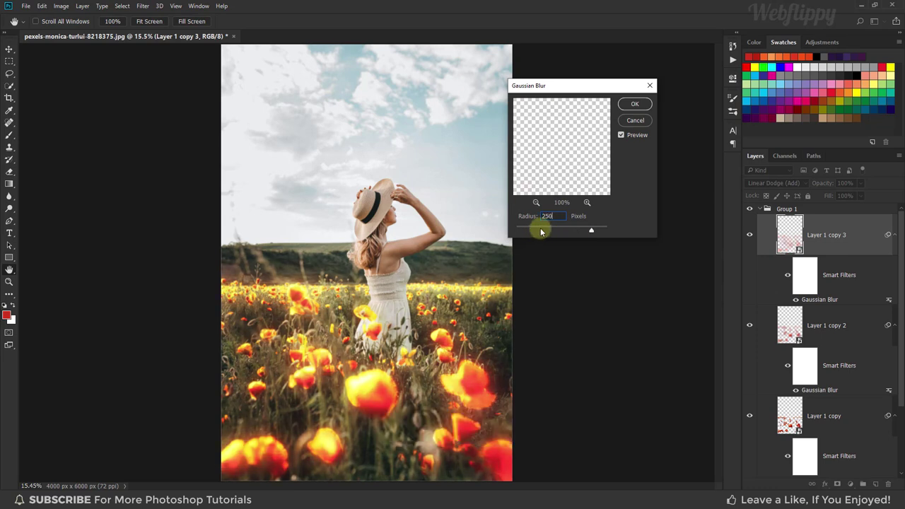
click(636, 106)
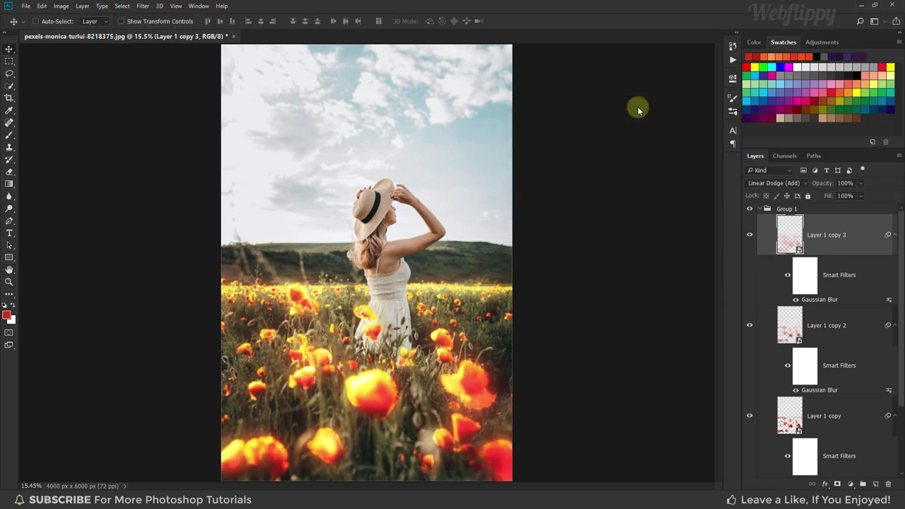
Collapse Group 1, rename it Flowers, compare it on and off, then select Background.
click(783, 210)
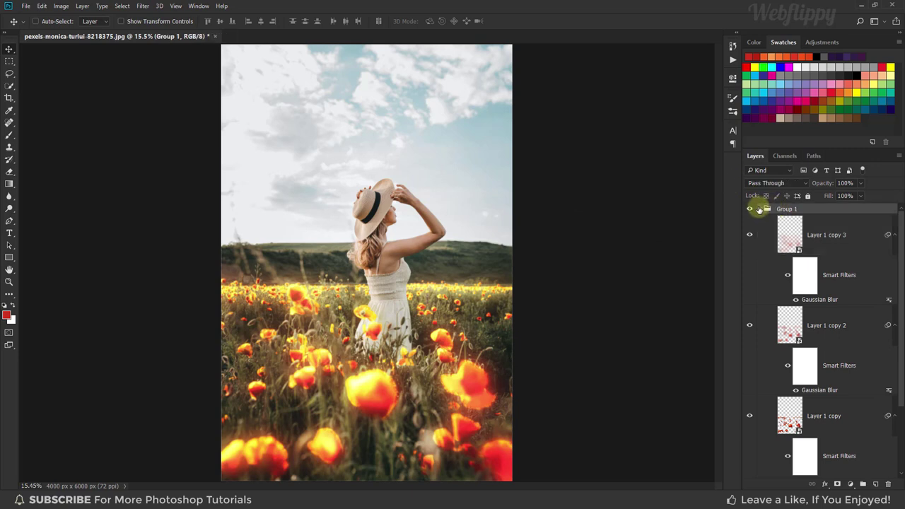
click(761, 210)
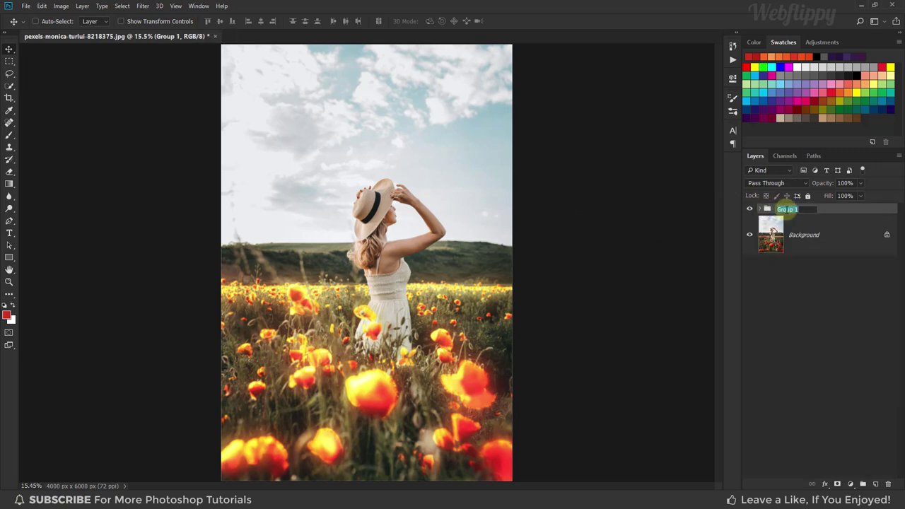
text(Flowers)
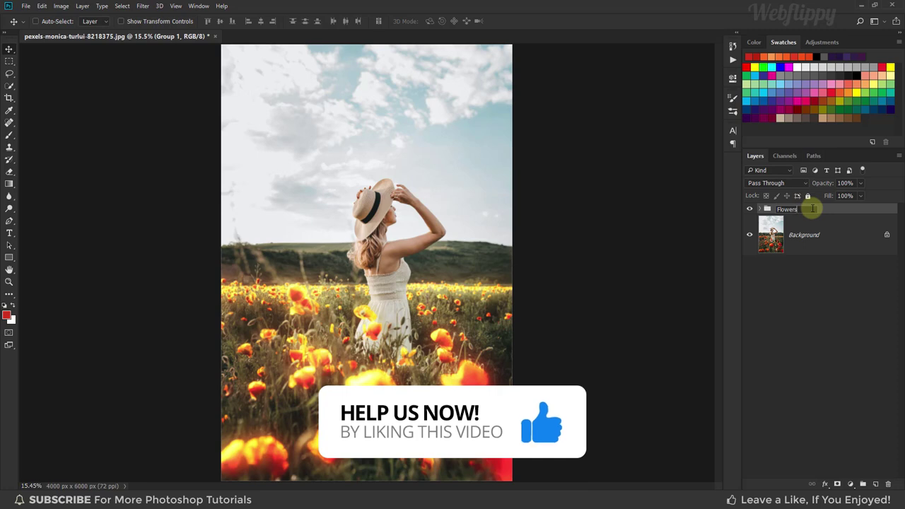
key(Return)
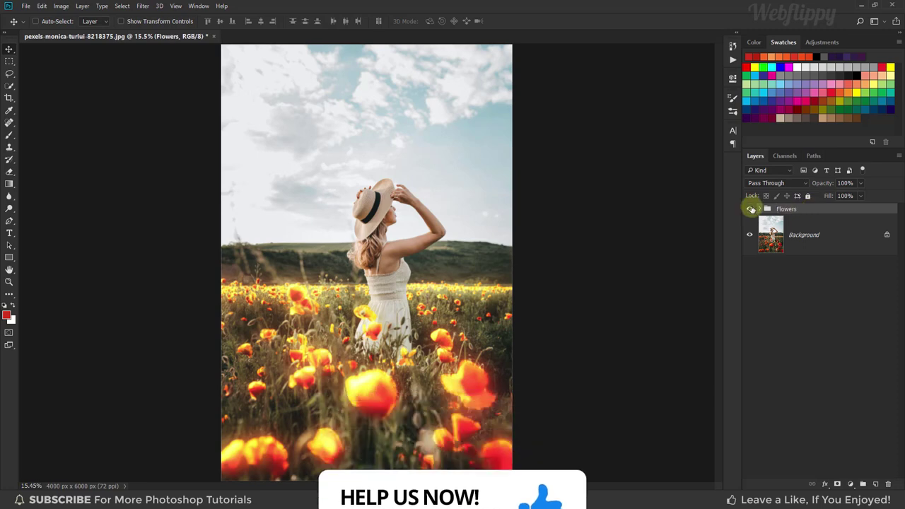
click(750, 209)
click(750, 210)
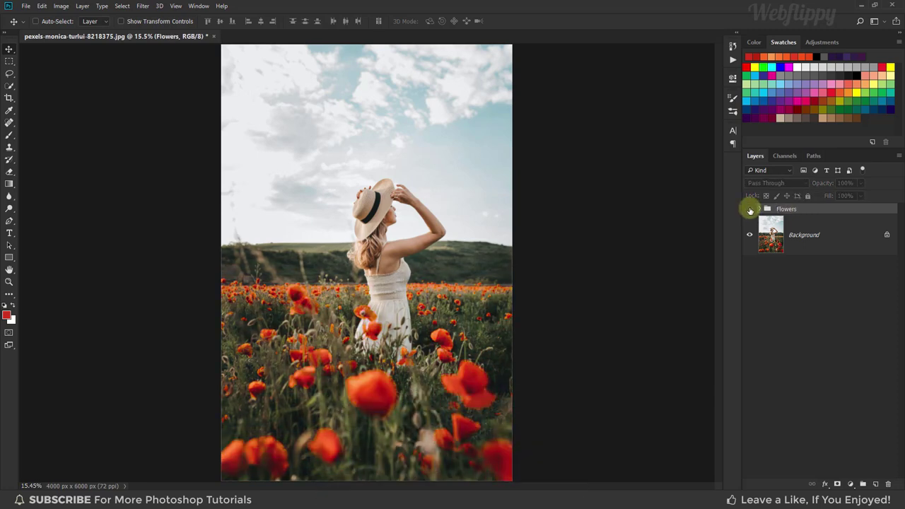
click(750, 210)
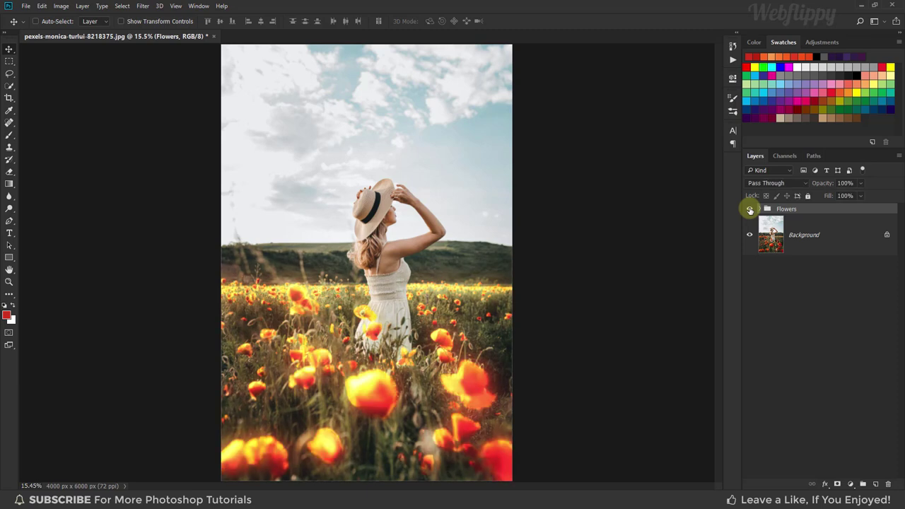
click(811, 235)
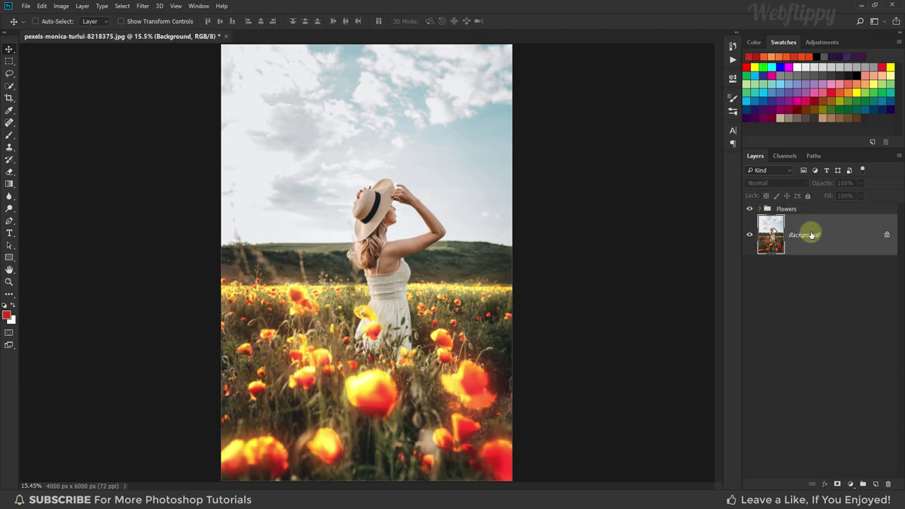
Add a Gradient Map adjustment with the Black, White preset and compare it on and off.
click(850, 484)
click(853, 465)
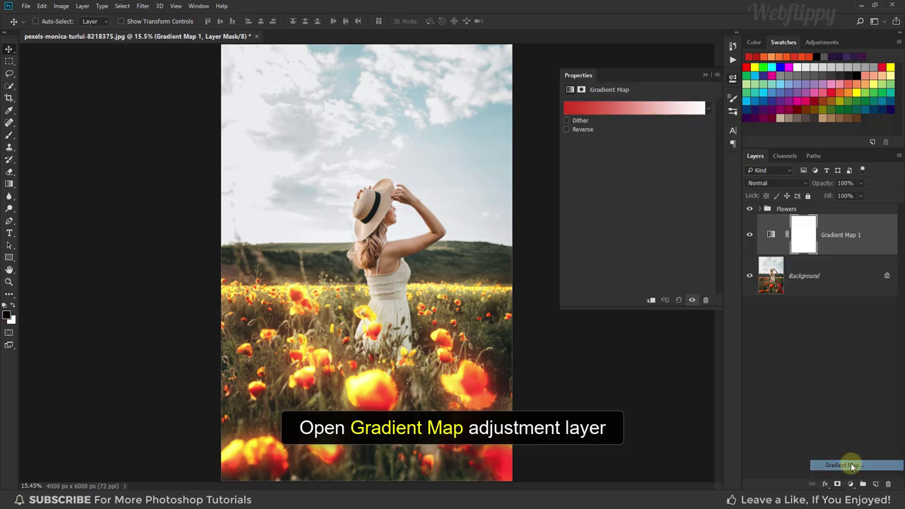
click(612, 110)
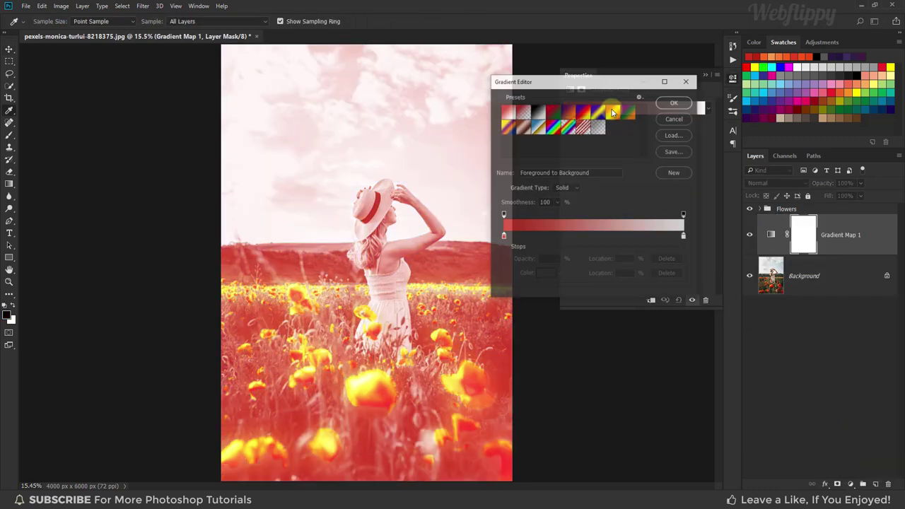
click(539, 112)
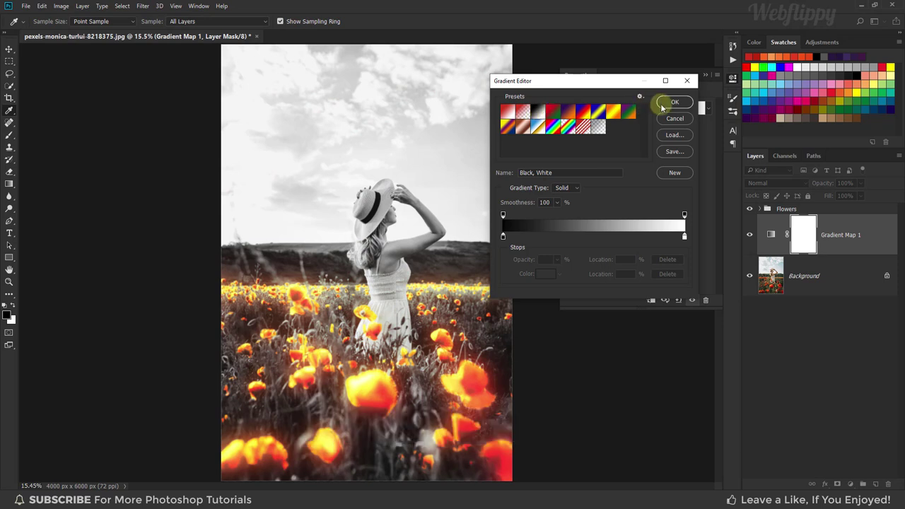
click(674, 101)
click(706, 75)
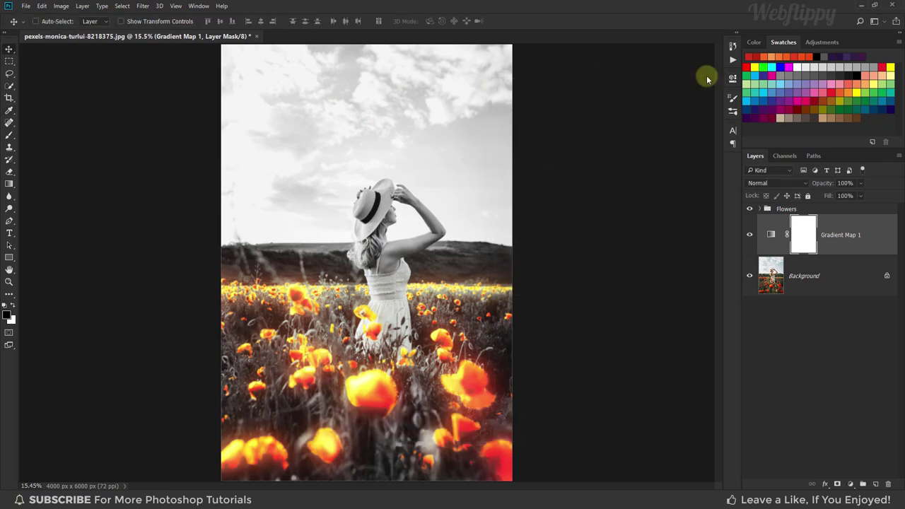
click(749, 235)
click(748, 235)
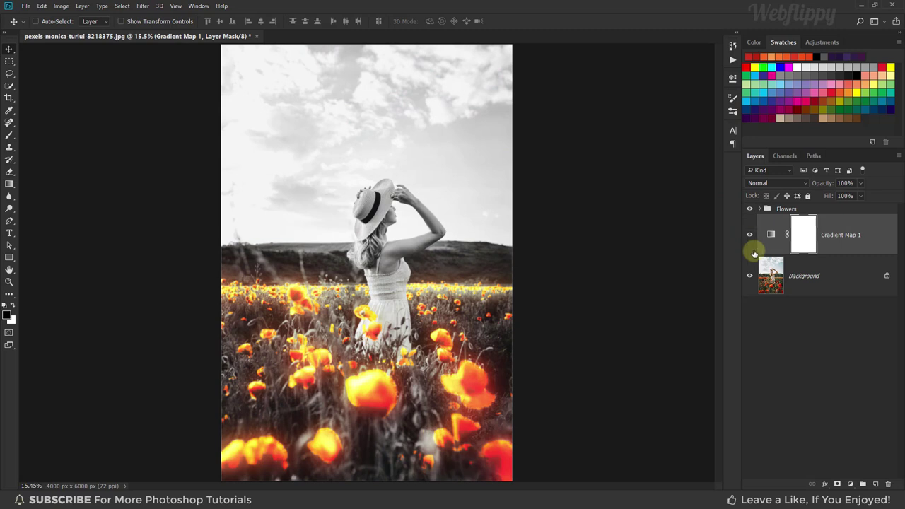
click(851, 484)
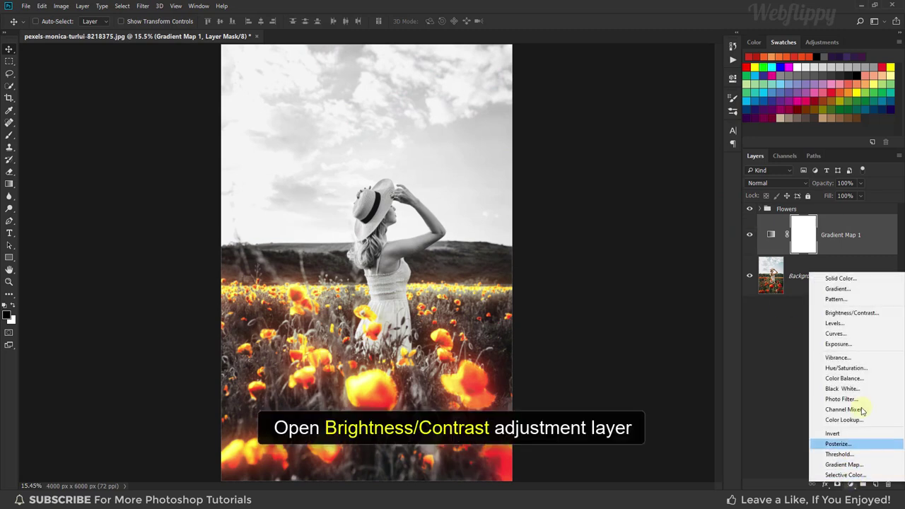
Add a Brightness/Contrast adjustment with Brightness -70 and Contrast 100.
click(861, 315)
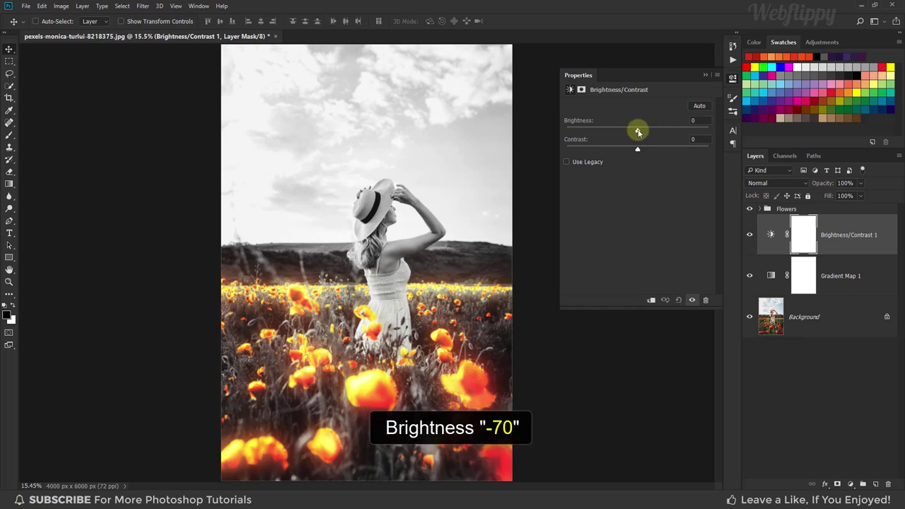
drag(637, 132, 600, 132)
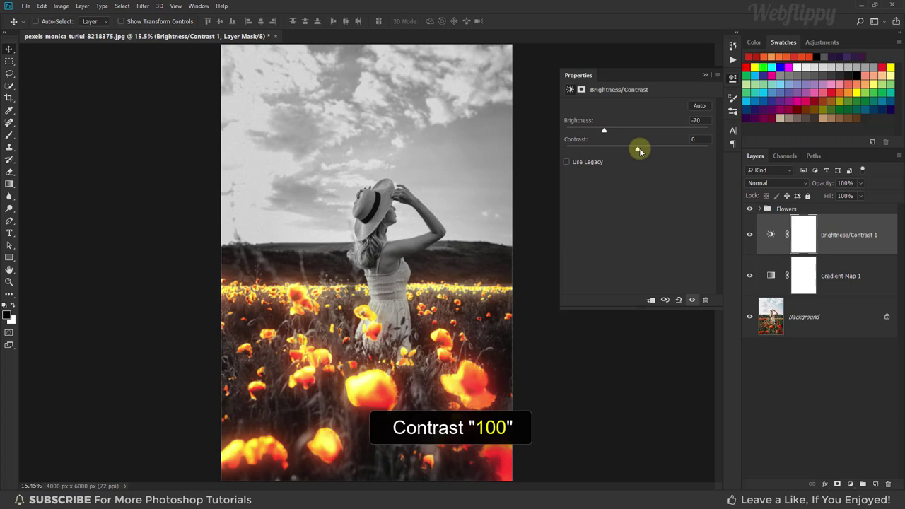
drag(642, 150, 721, 152)
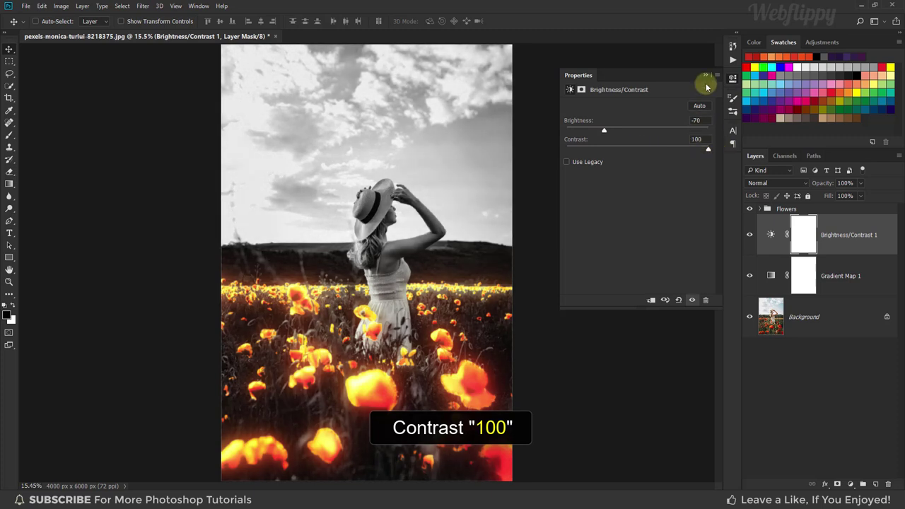
click(706, 76)
Toggle the adjustment and all edits on and off to compare with the original photo.
click(749, 235)
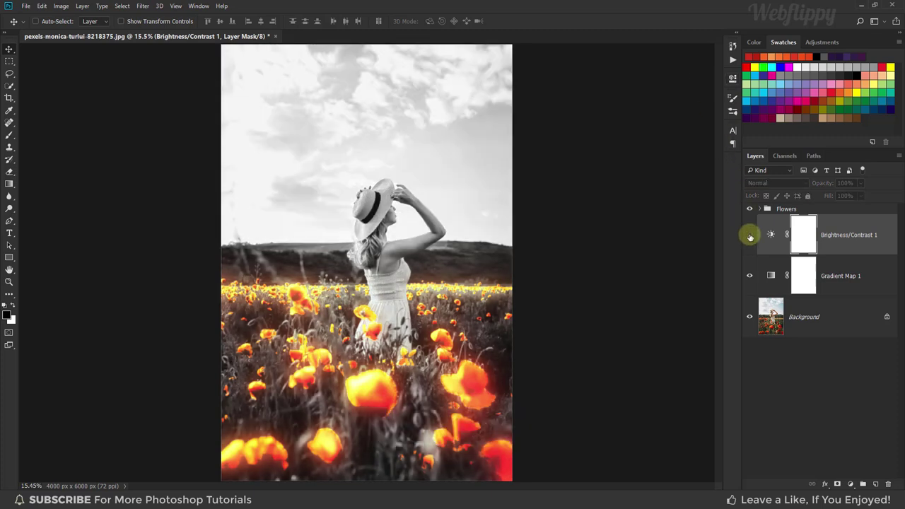
click(749, 236)
click(749, 236)
click(792, 318)
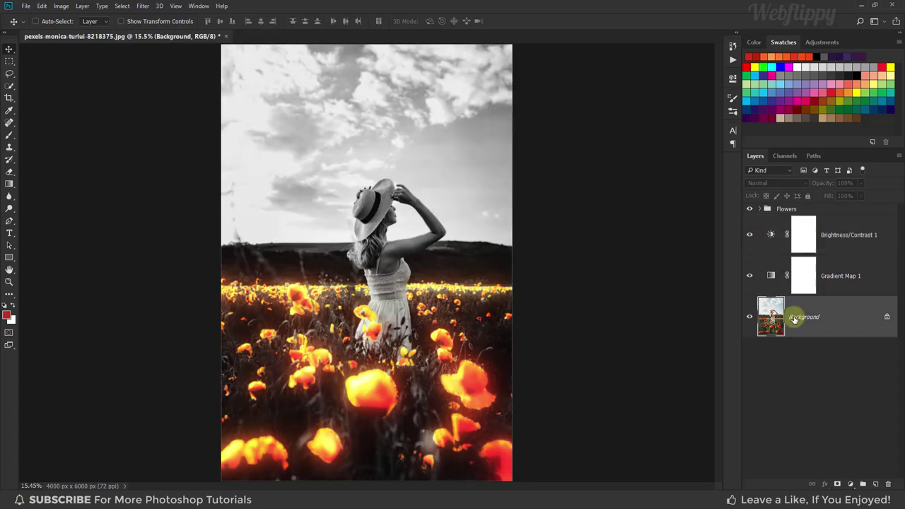
alt+click(750, 318)
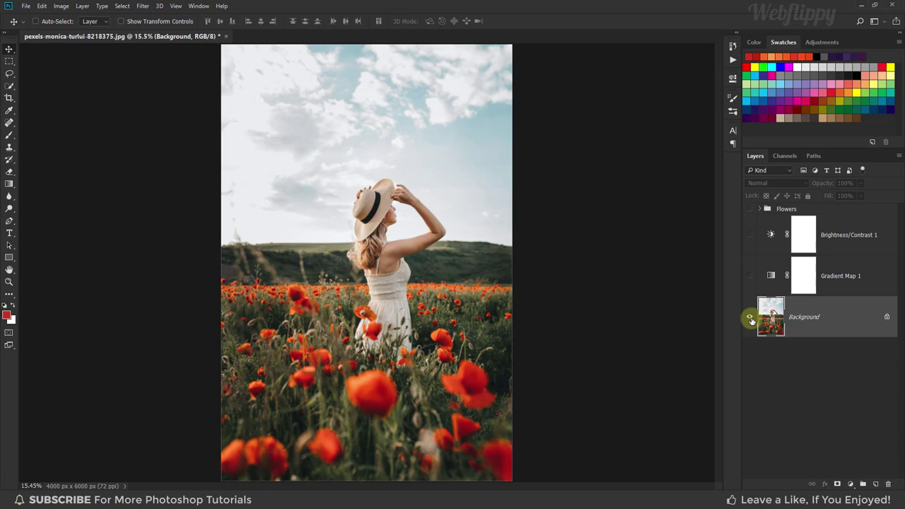
alt+click(750, 318)
alt+click(750, 318)
alt+click(751, 318)
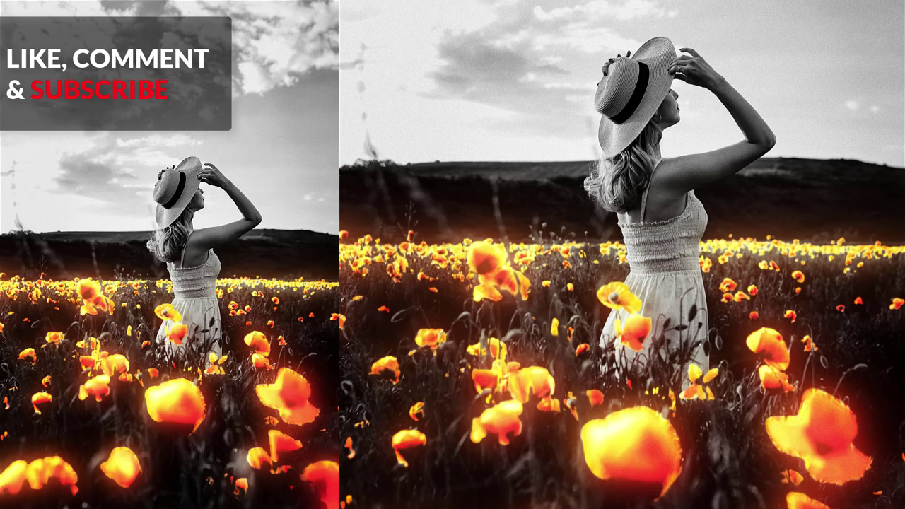